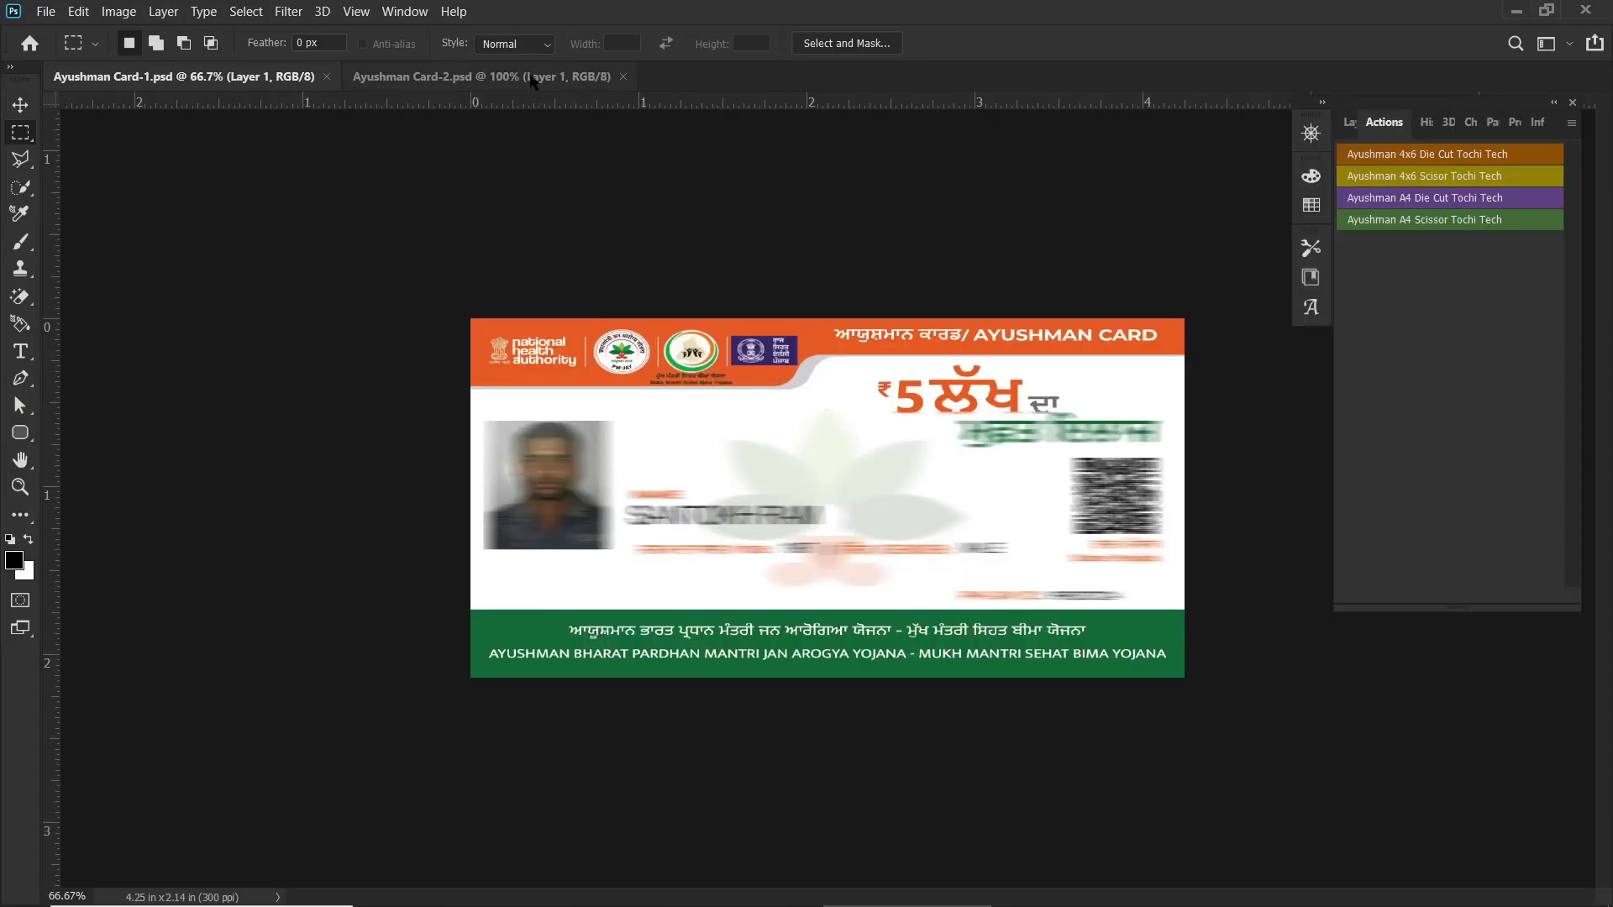
Switch to the Ayushman Card-2 document to display the card's back side.
{"action": "left_click", "coordinate": [533, 80]}
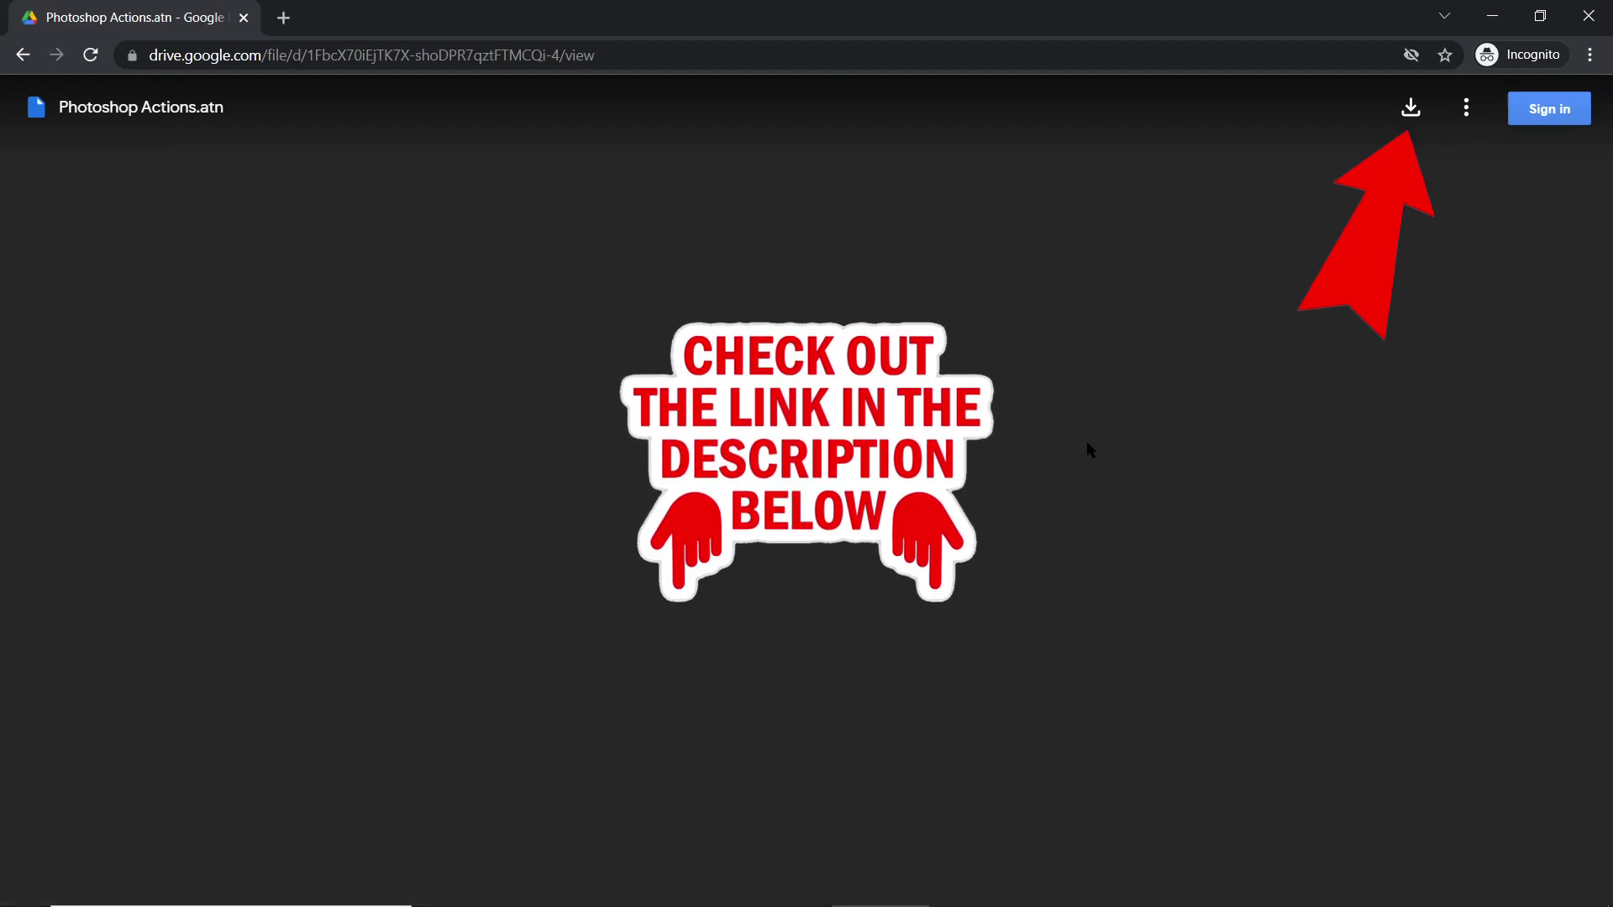
Download Photoshop Actions.atn from its Google Drive preview page.
{"action": "left_click", "coordinate": [1411, 108]}
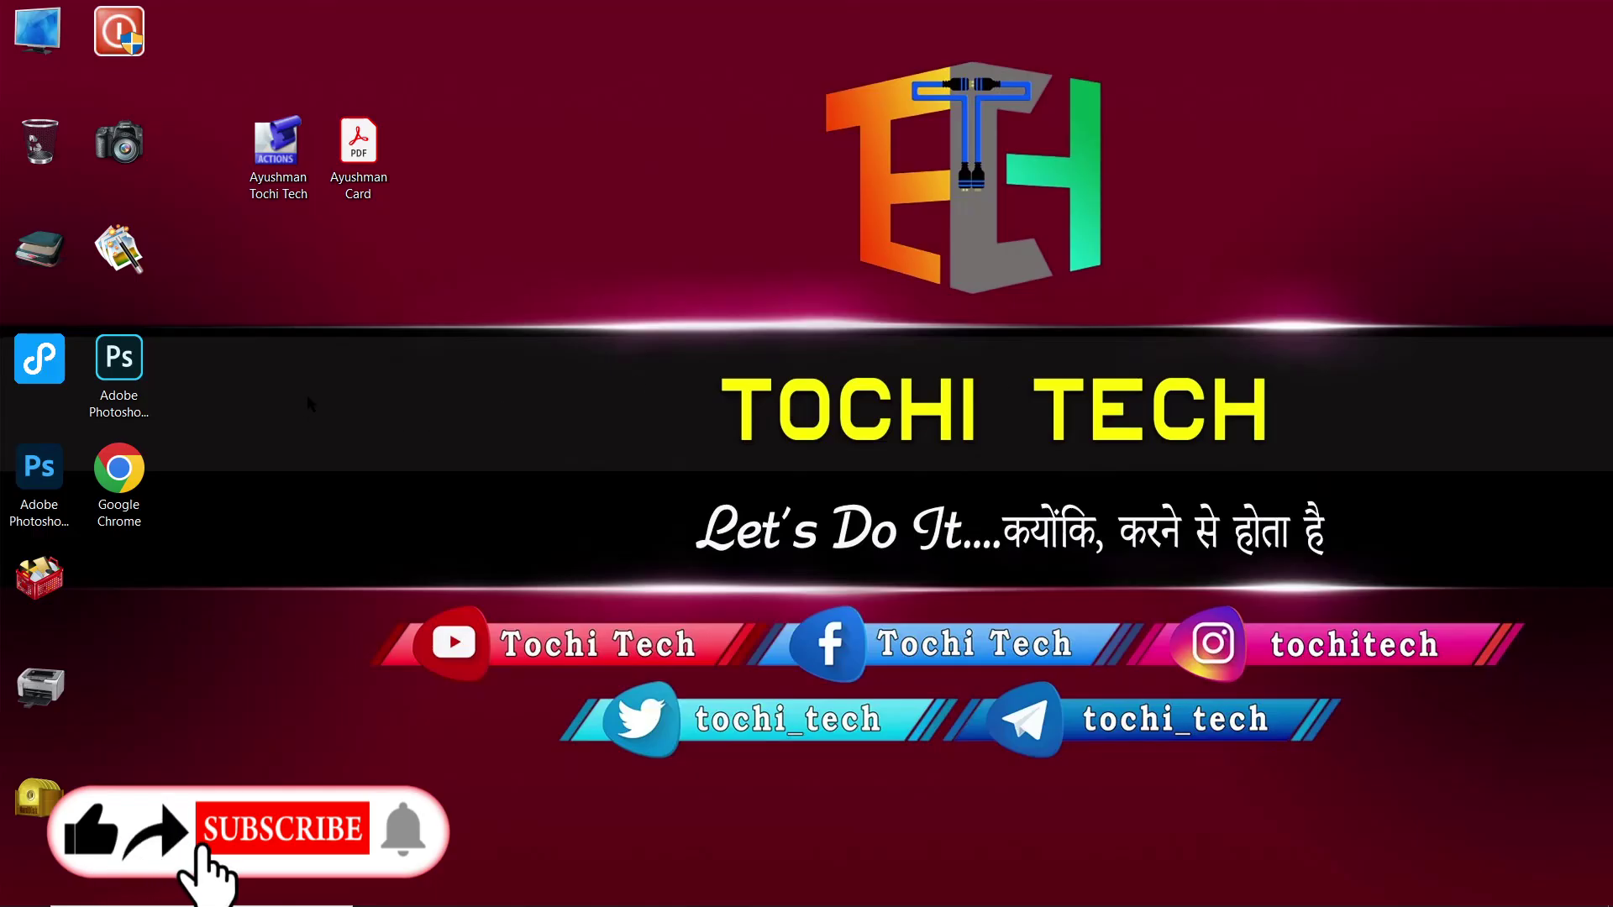
Launch Adobe Photoshop from its desktop shortcut.
{"action": "double_click", "coordinate": [118, 361]}
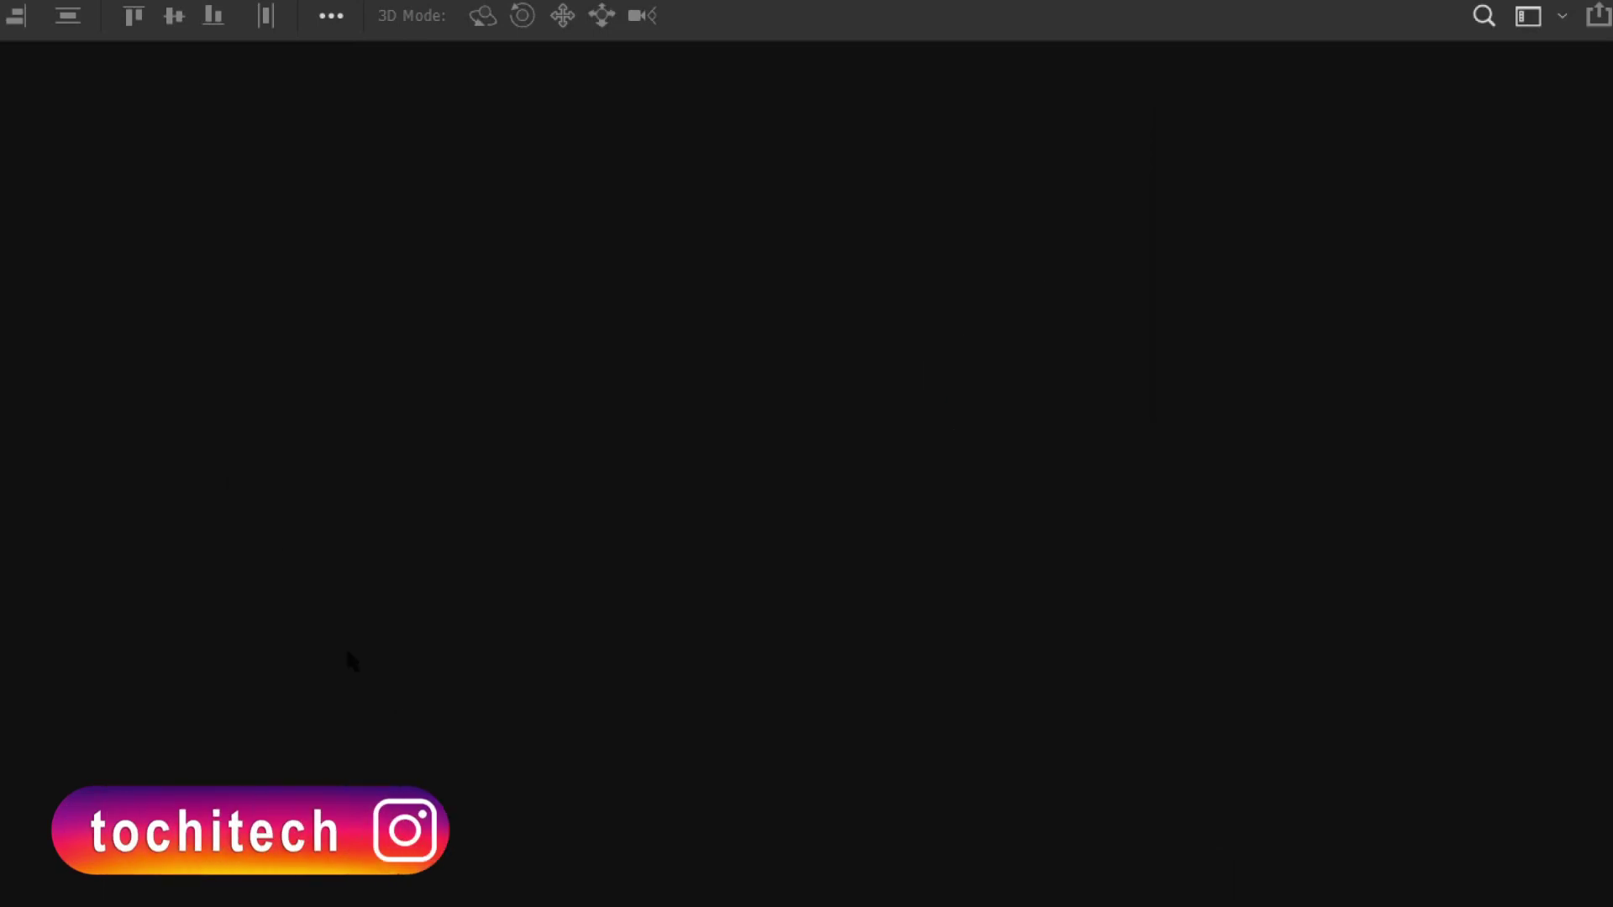
Show the Actions panel via Window > Actions and start Load Actions from its menu.
{"action": "left_click", "coordinate": [438, 11]}
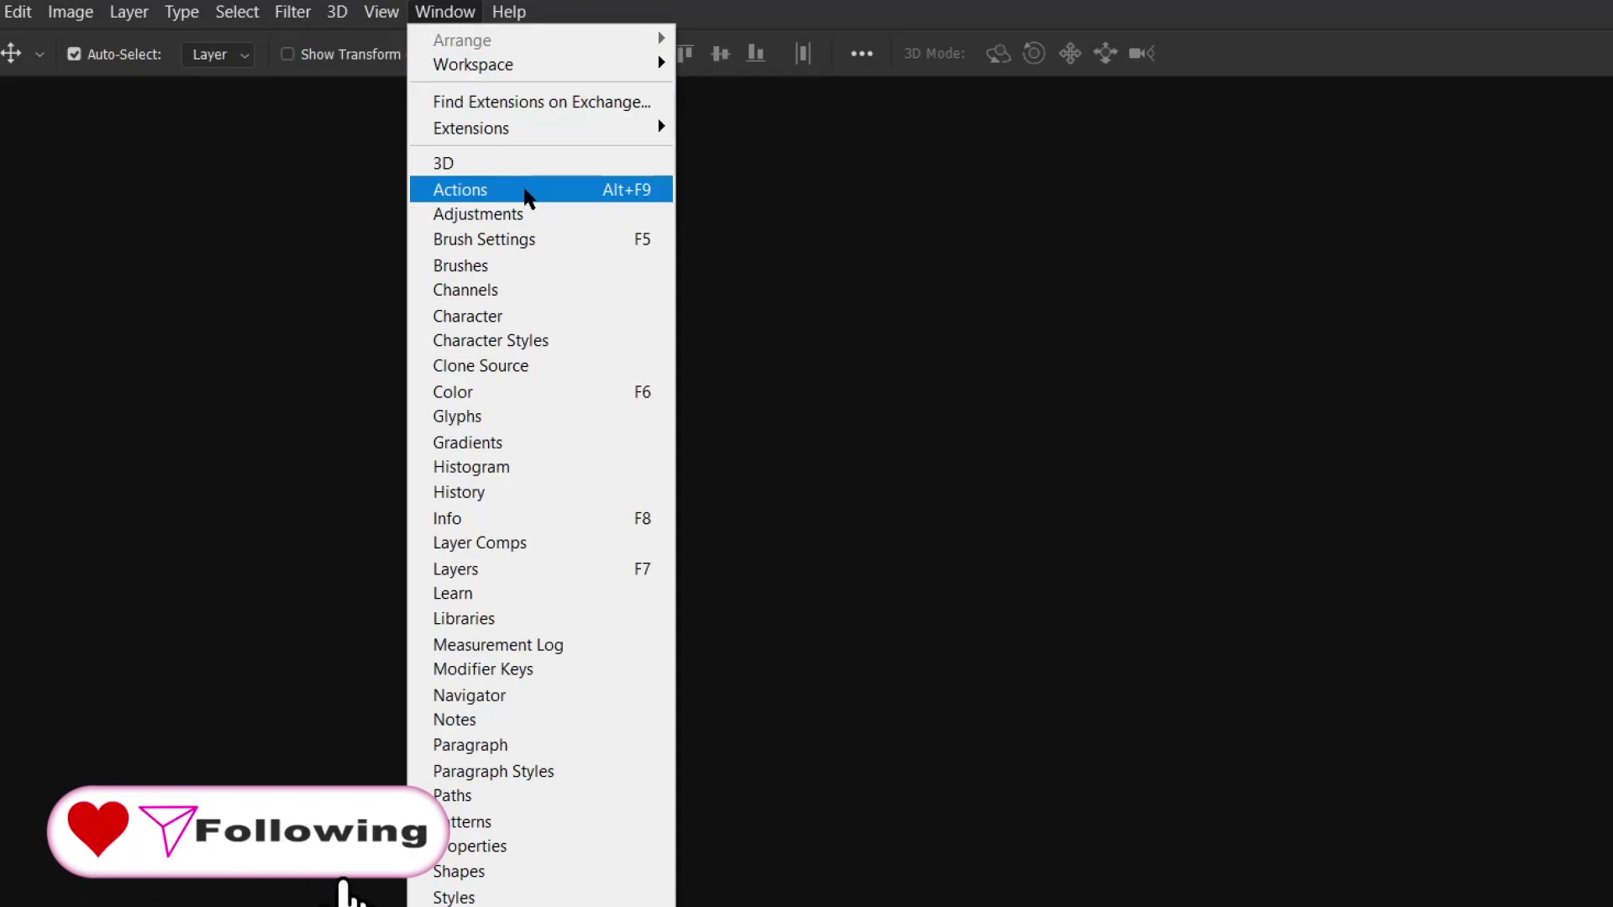
{"action": "left_click", "coordinate": [527, 192]}
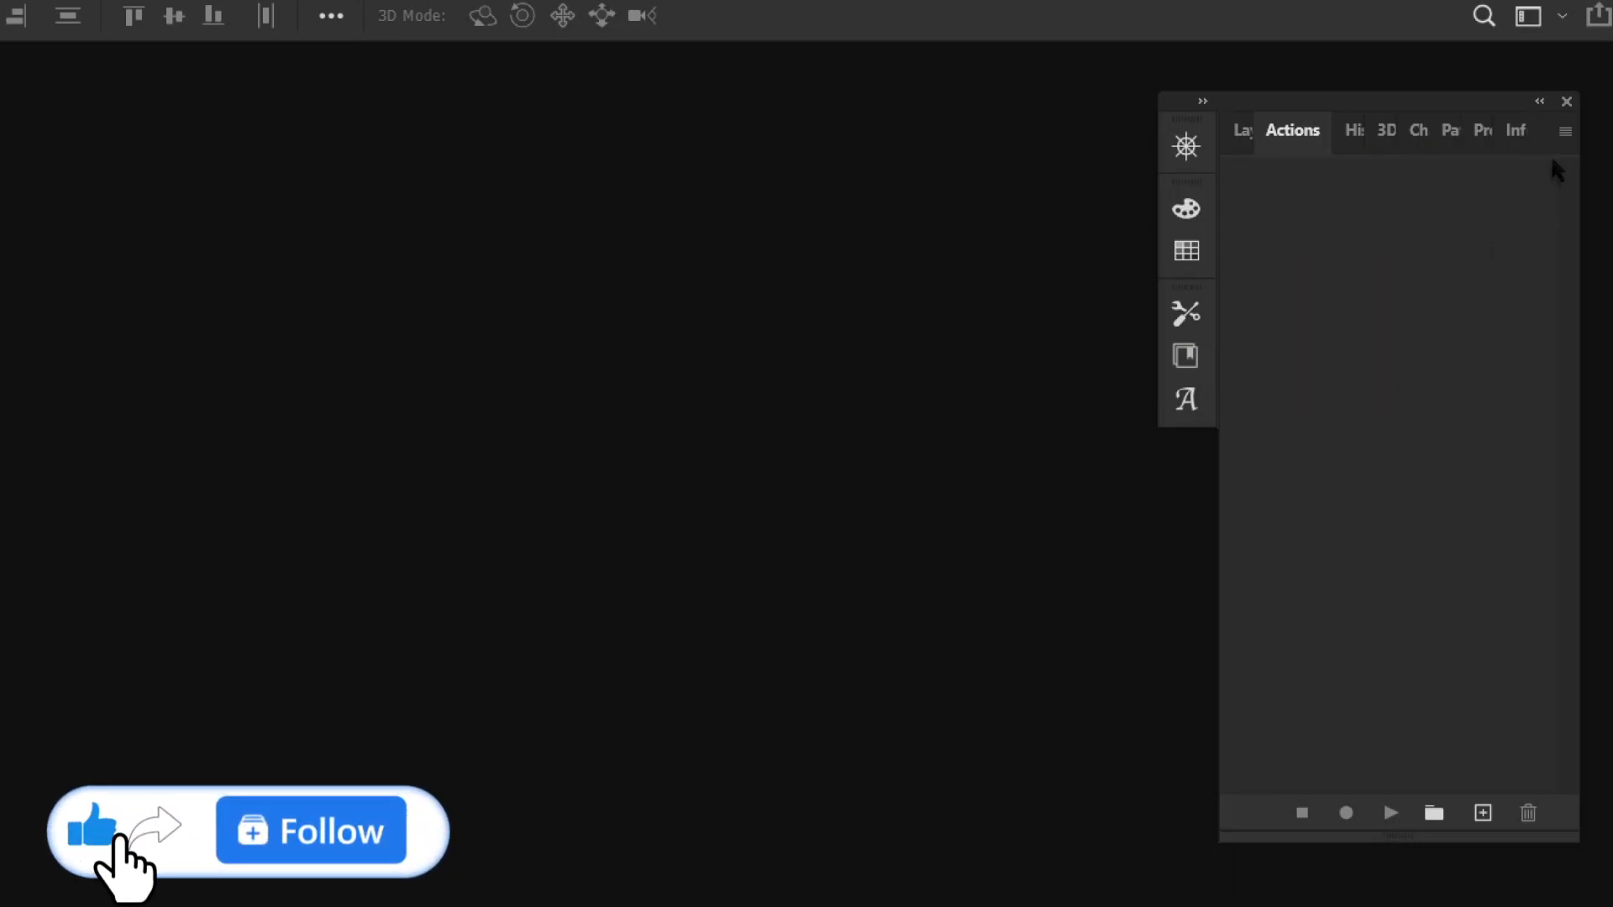
{"action": "left_click", "coordinate": [1564, 131]}
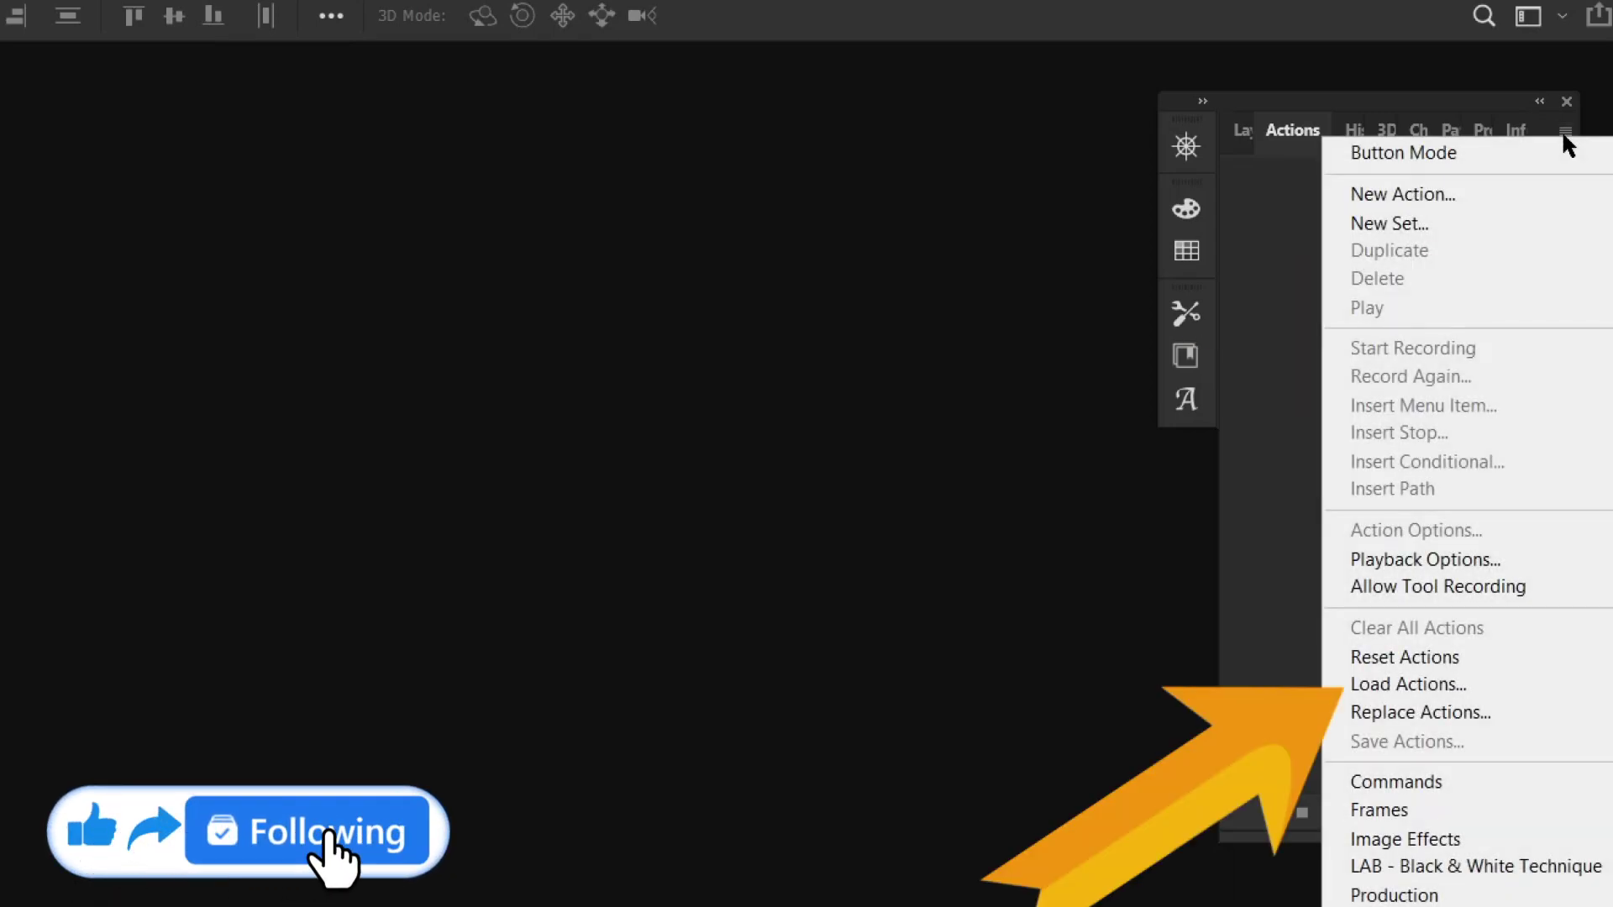
{"action": "left_click", "coordinate": [1478, 702]}
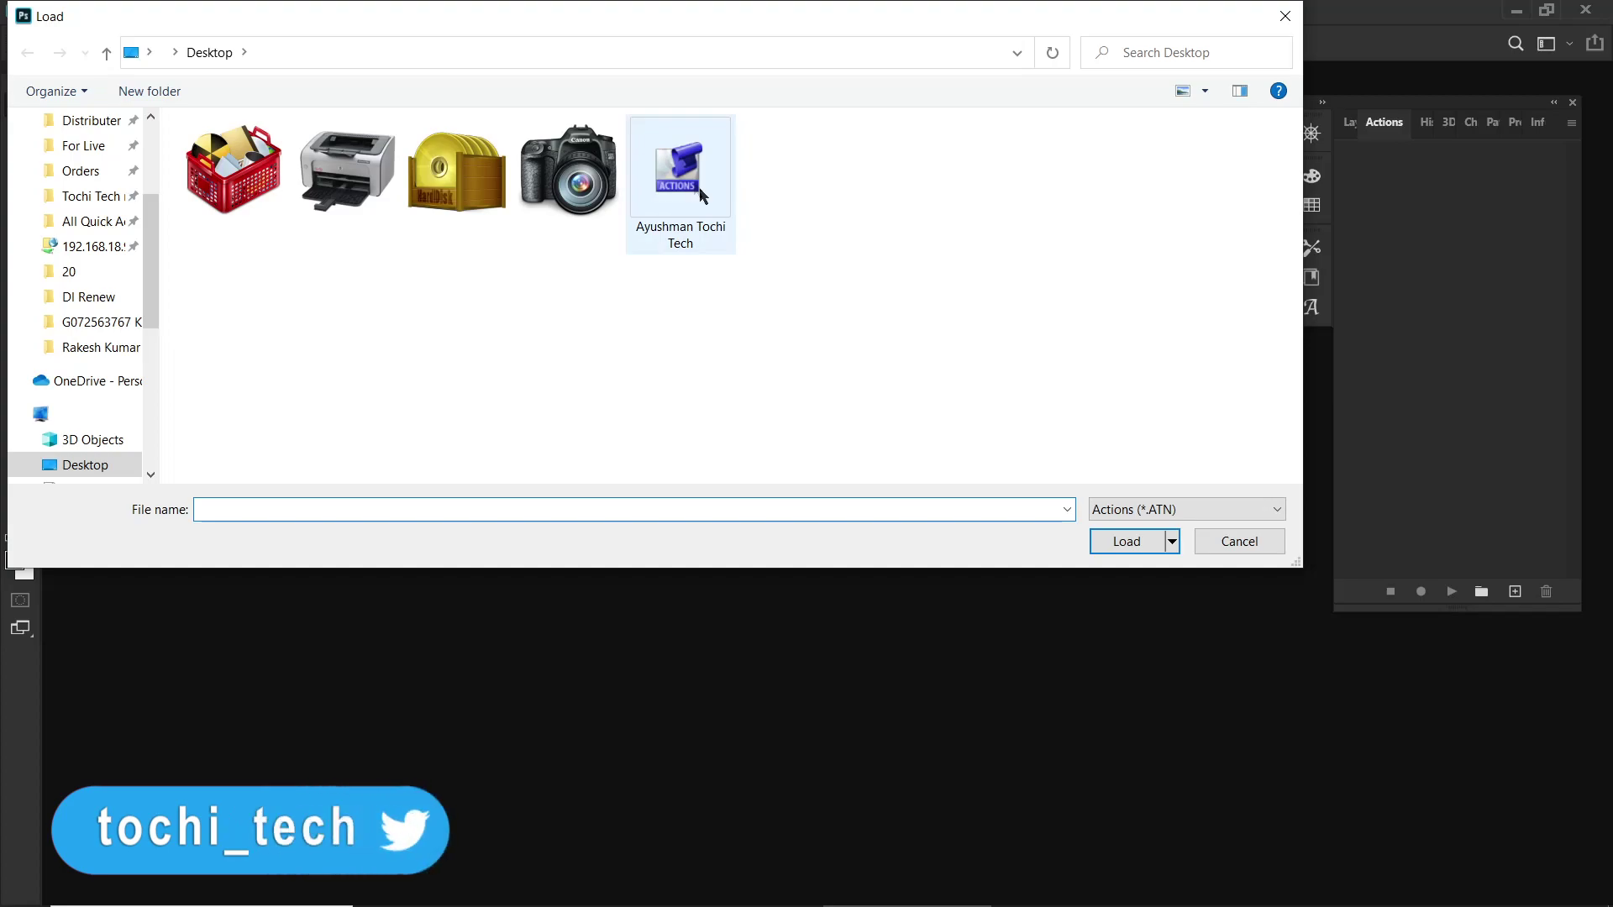
Load the Ayushman Tochi Tech action set and switch the Actions panel to Button Mode.
{"action": "double_click", "coordinate": [701, 195]}
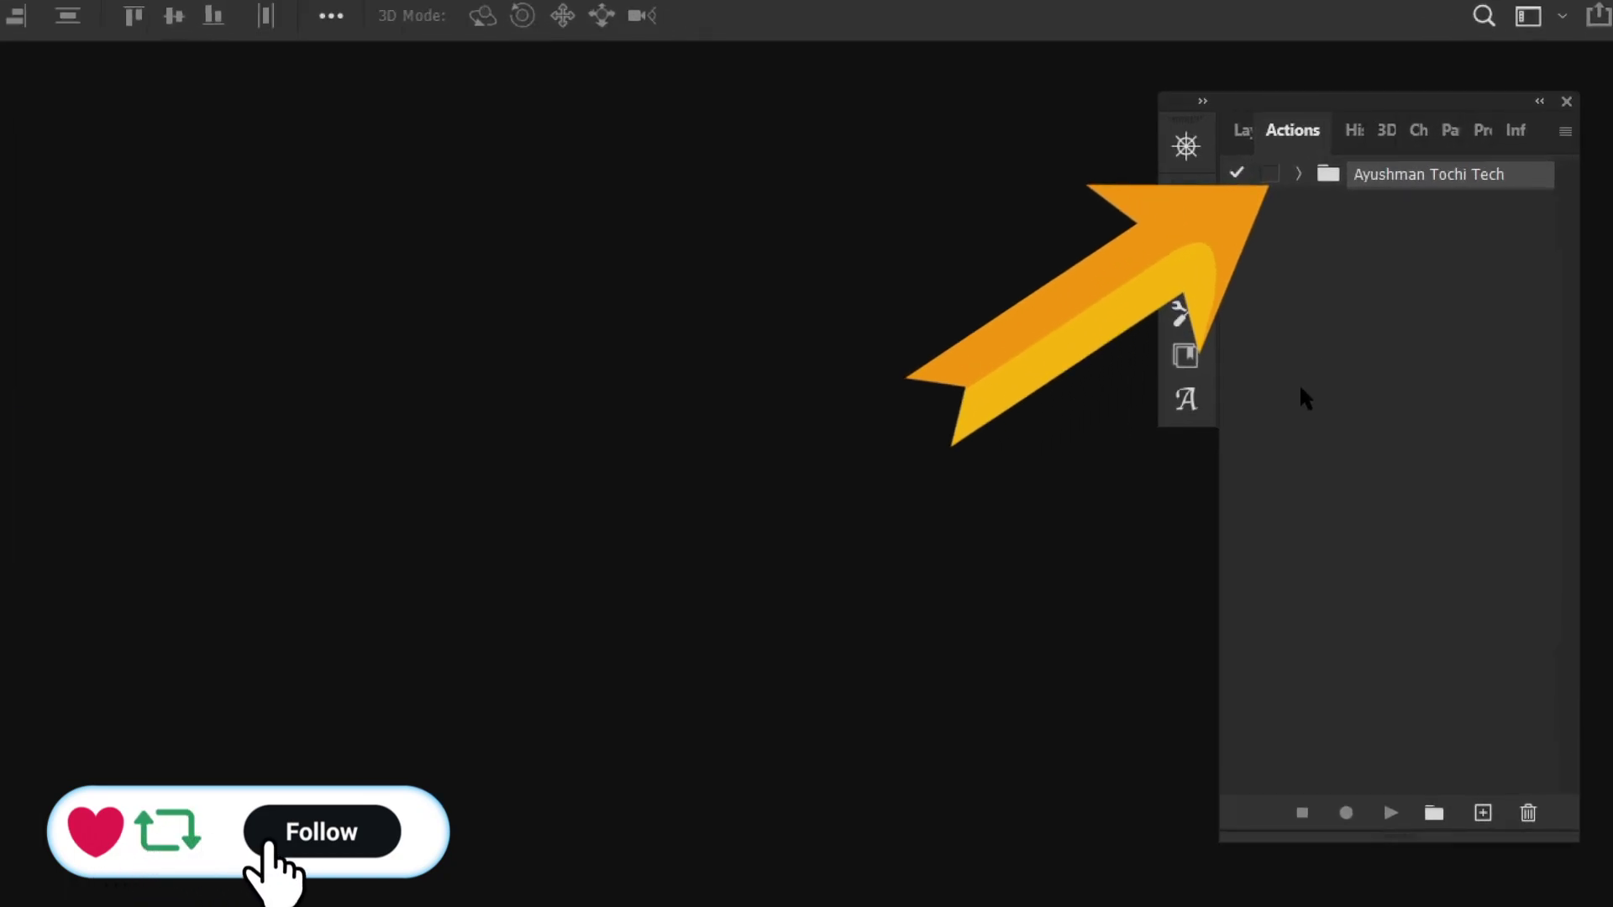
{"action": "left_click", "coordinate": [1565, 131]}
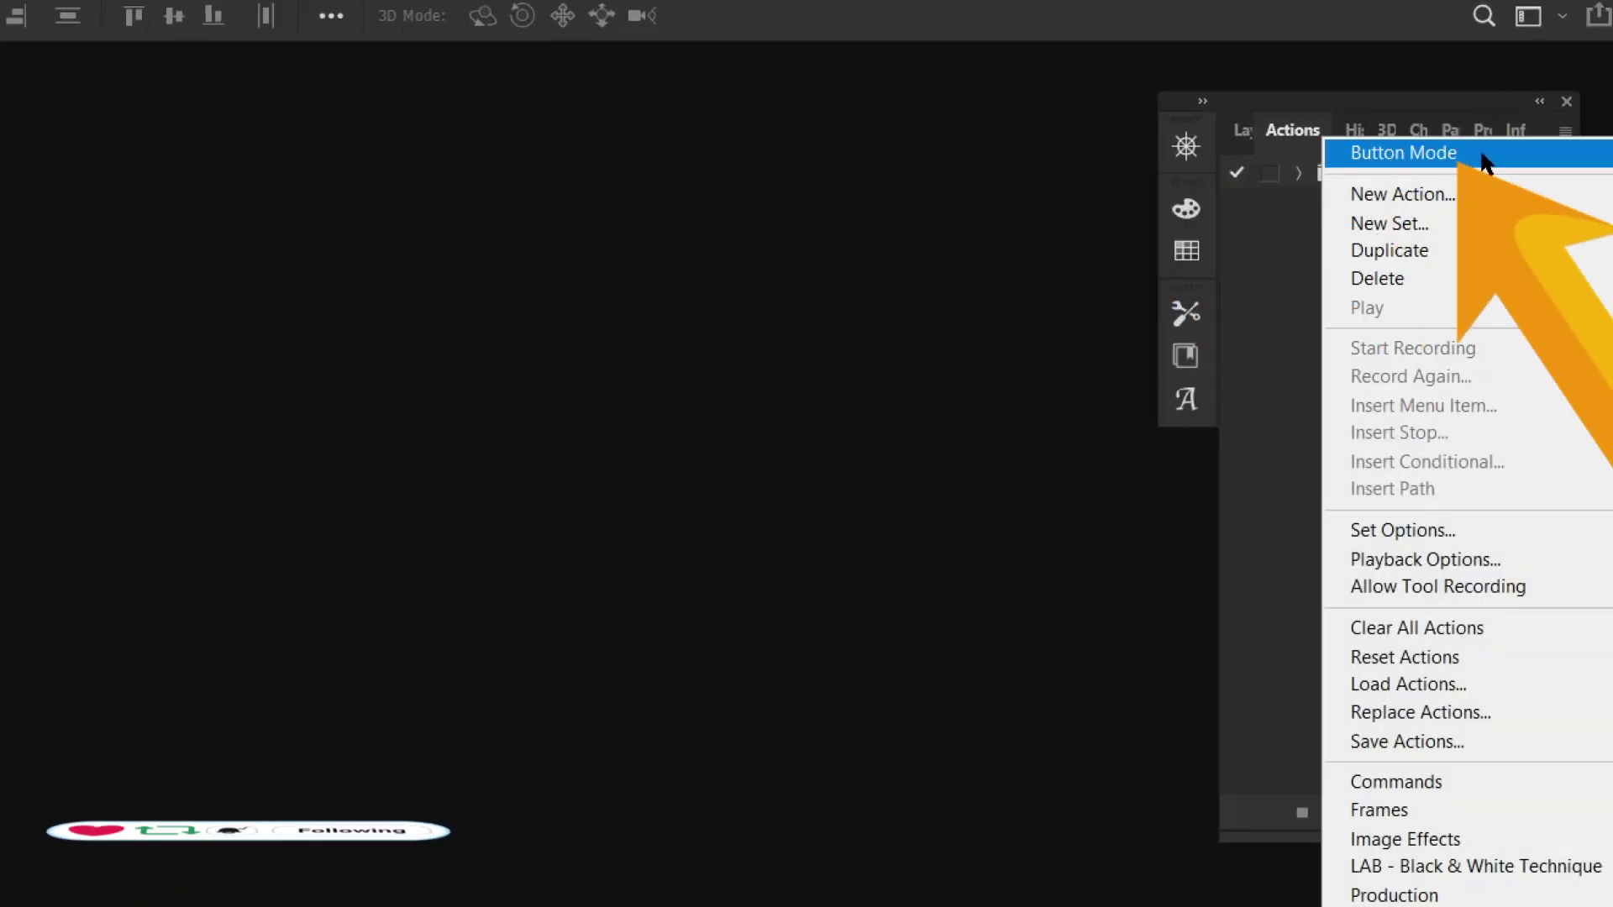
{"action": "left_click", "coordinate": [1481, 153]}
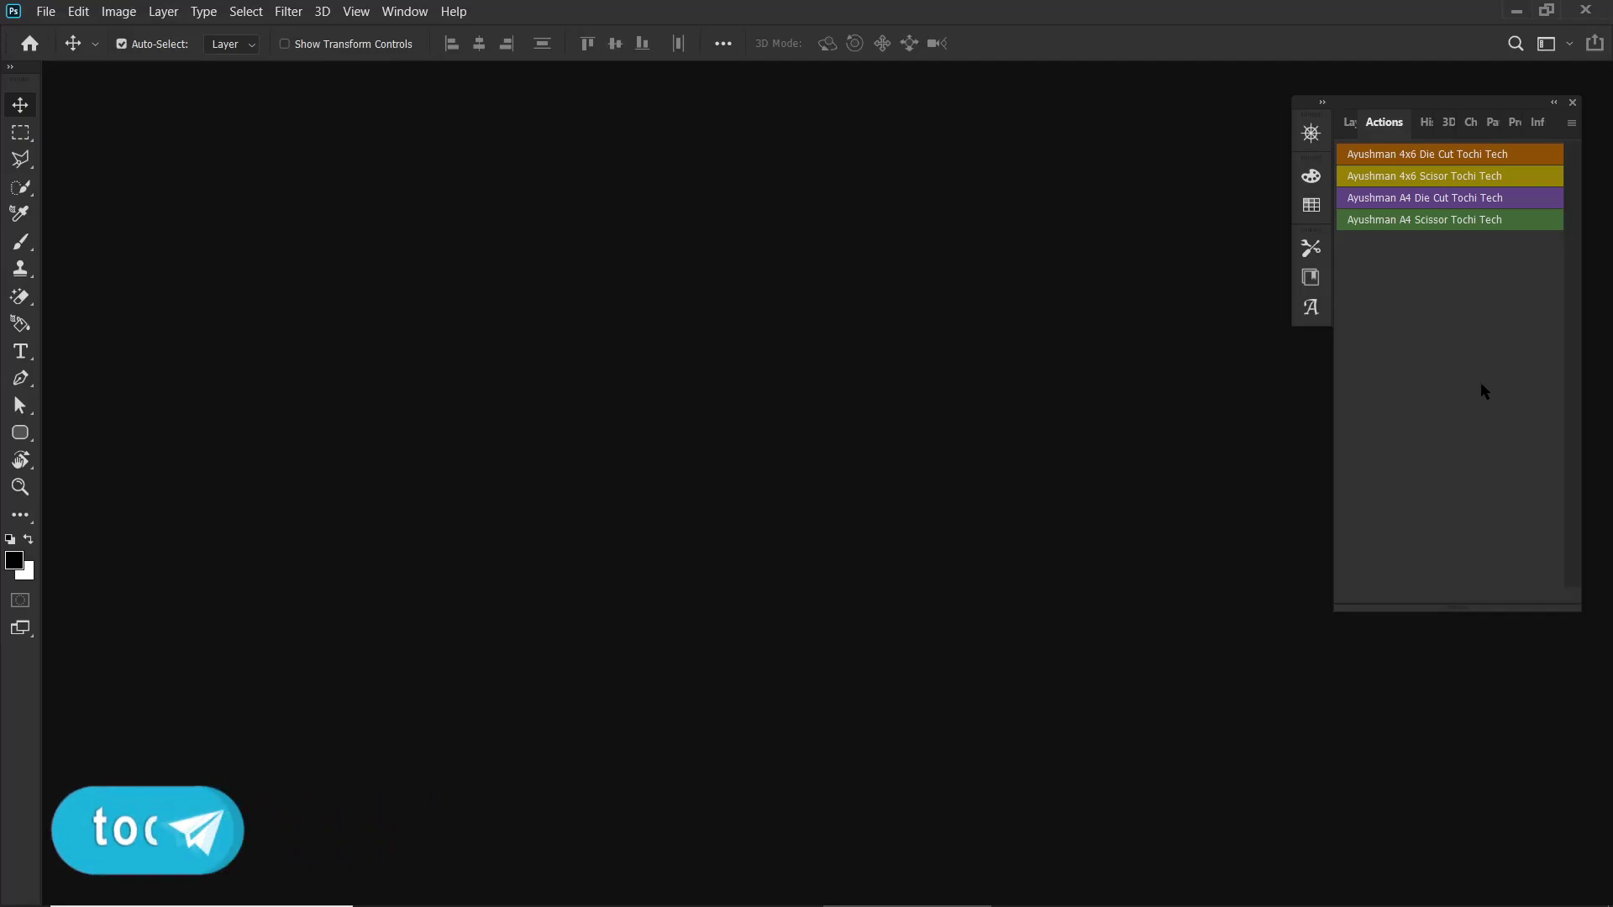
Import pages 1 and 2 of Ayushman Card.pdf as Ayushman Card-1 and Card-2.
{"action": "left_click", "coordinate": [45, 11]}
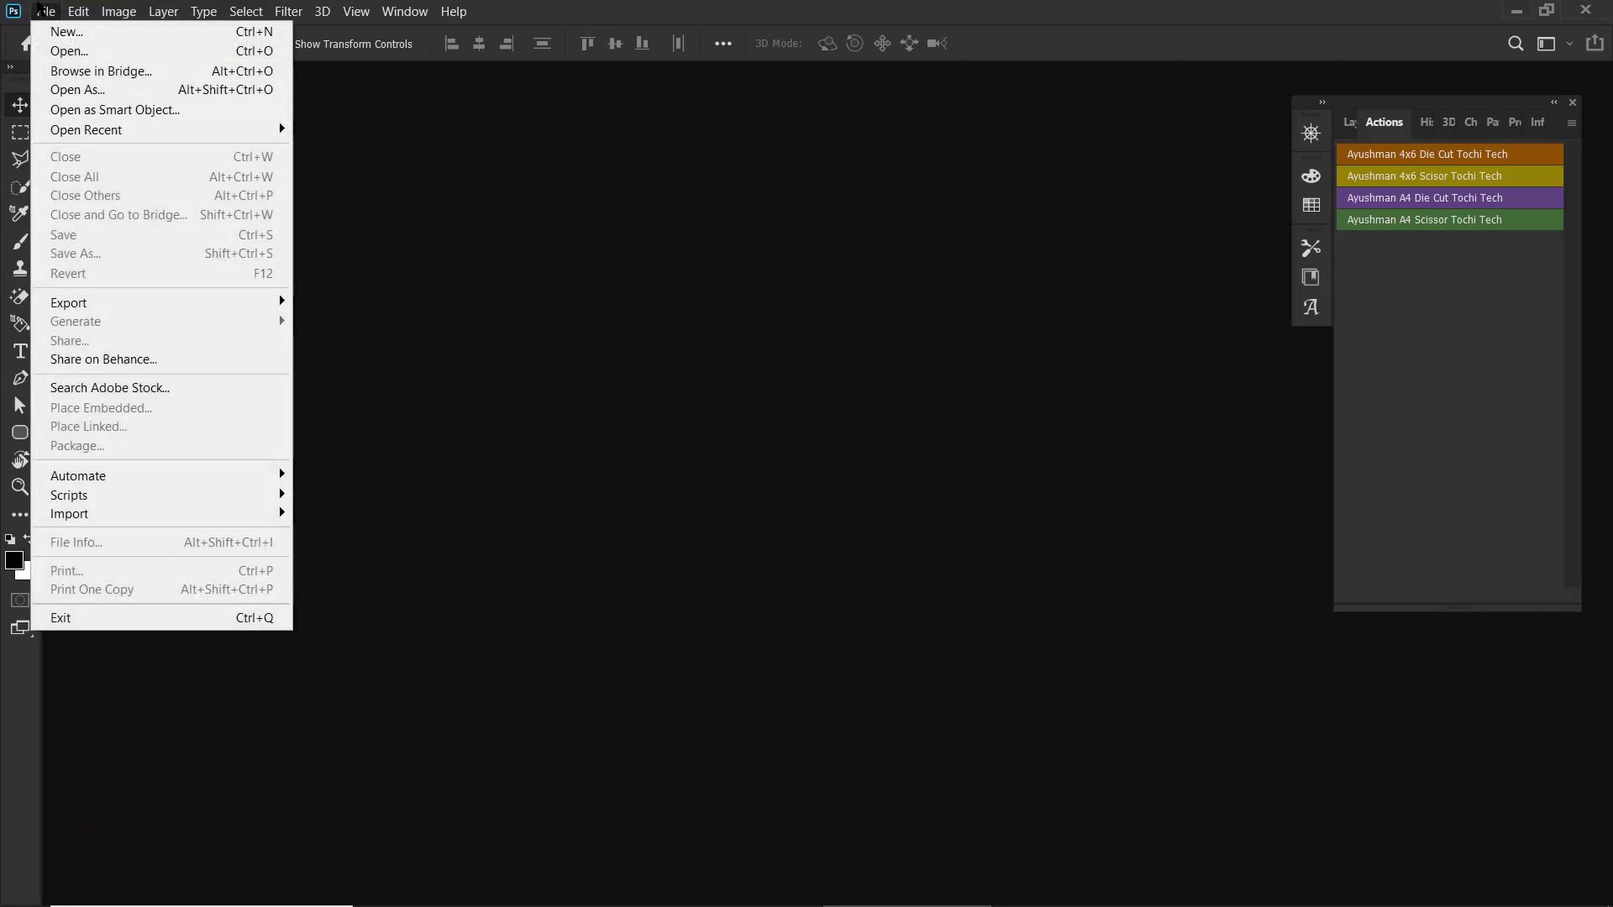
{"action": "left_click", "coordinate": [53, 51]}
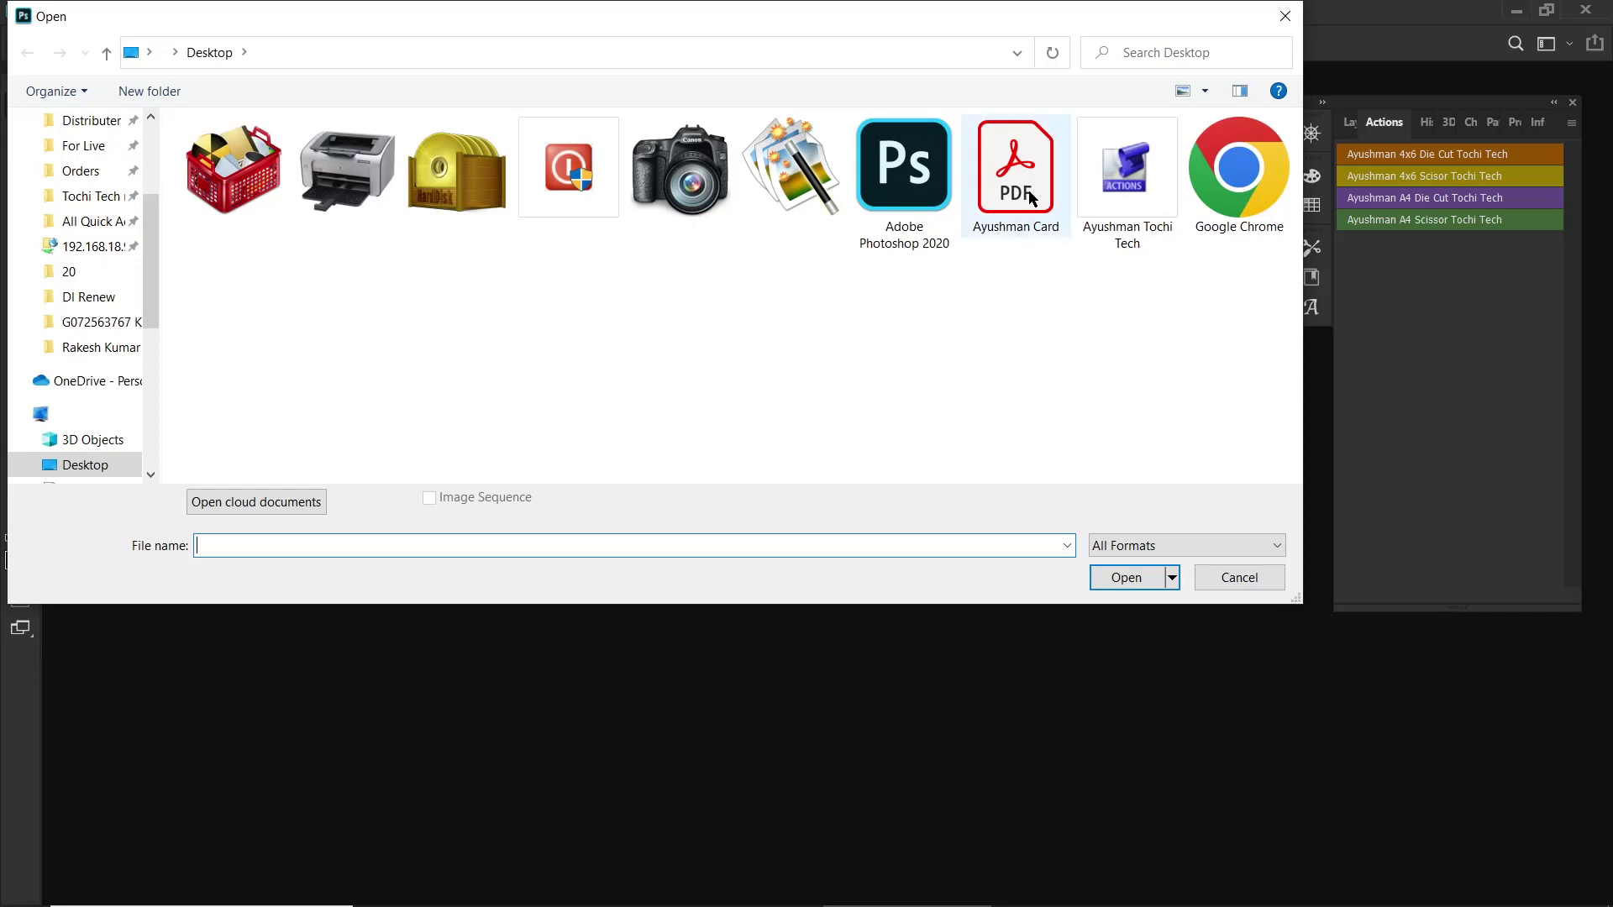
{"action": "double_click", "coordinate": [1030, 197]}
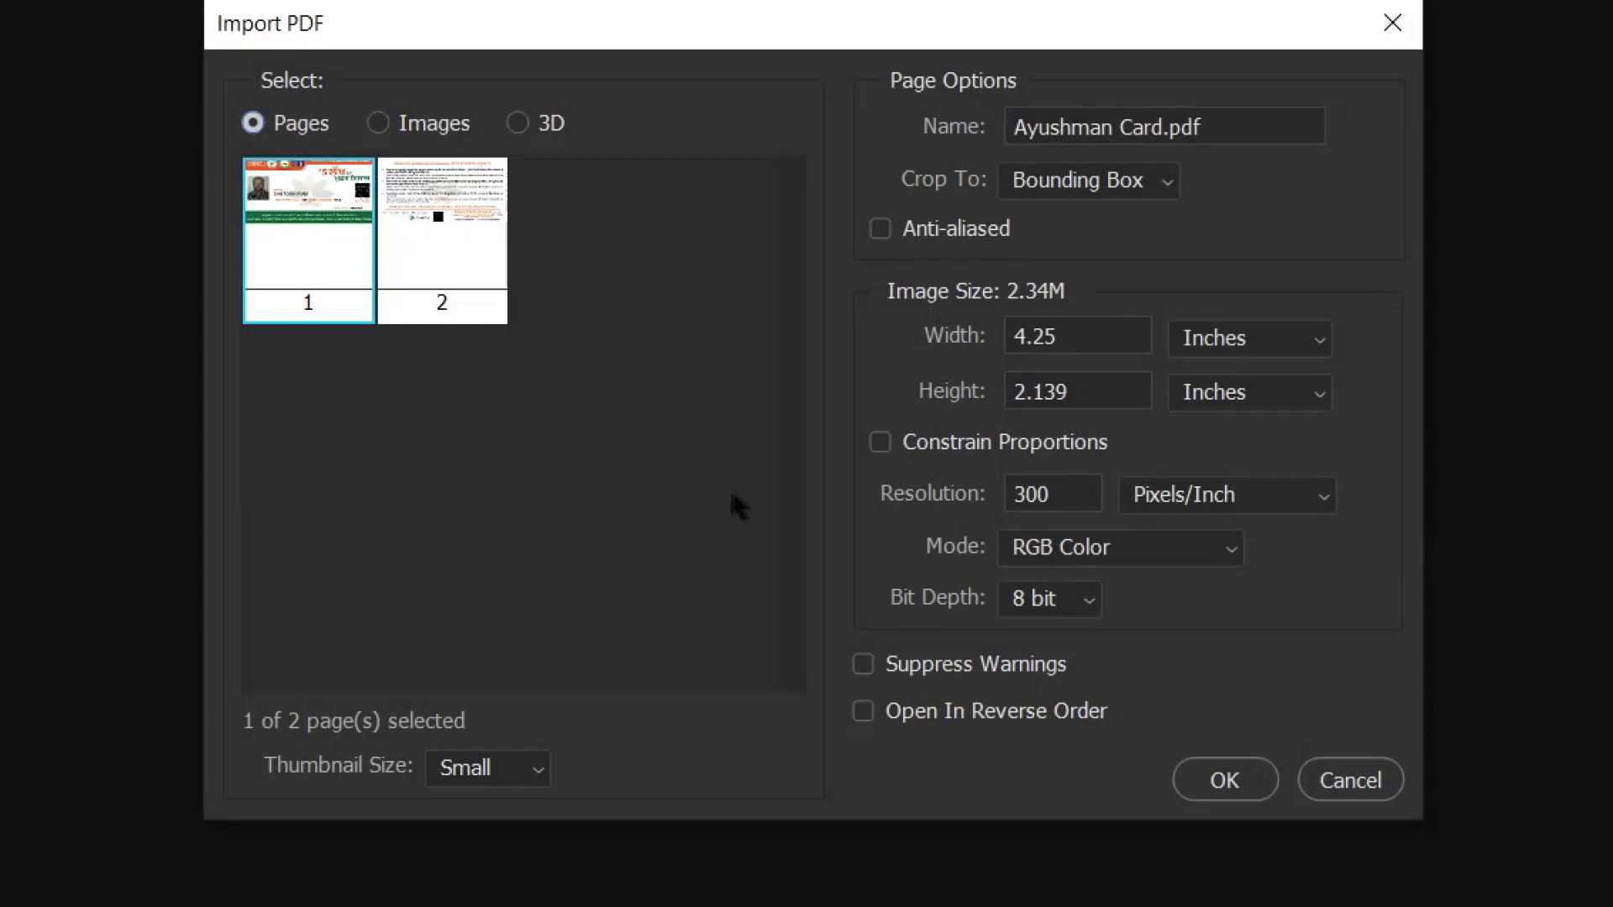
{"action": "left_click", "coordinate": [486, 221], "text": "shift"}
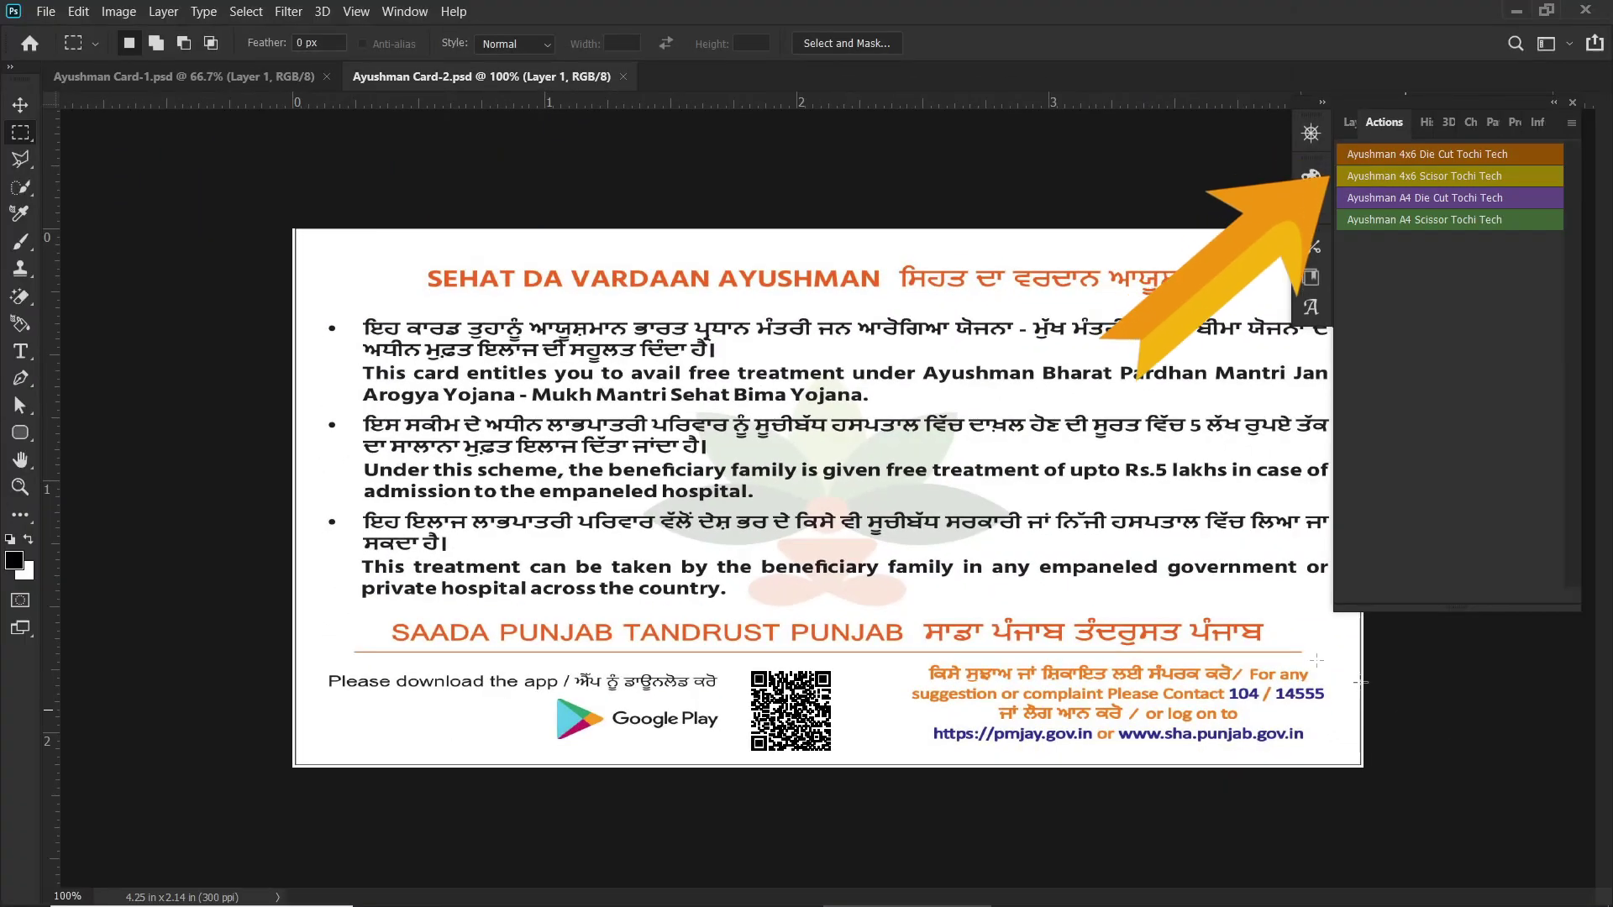
{"action": "left_click", "coordinate": [226, 76]}
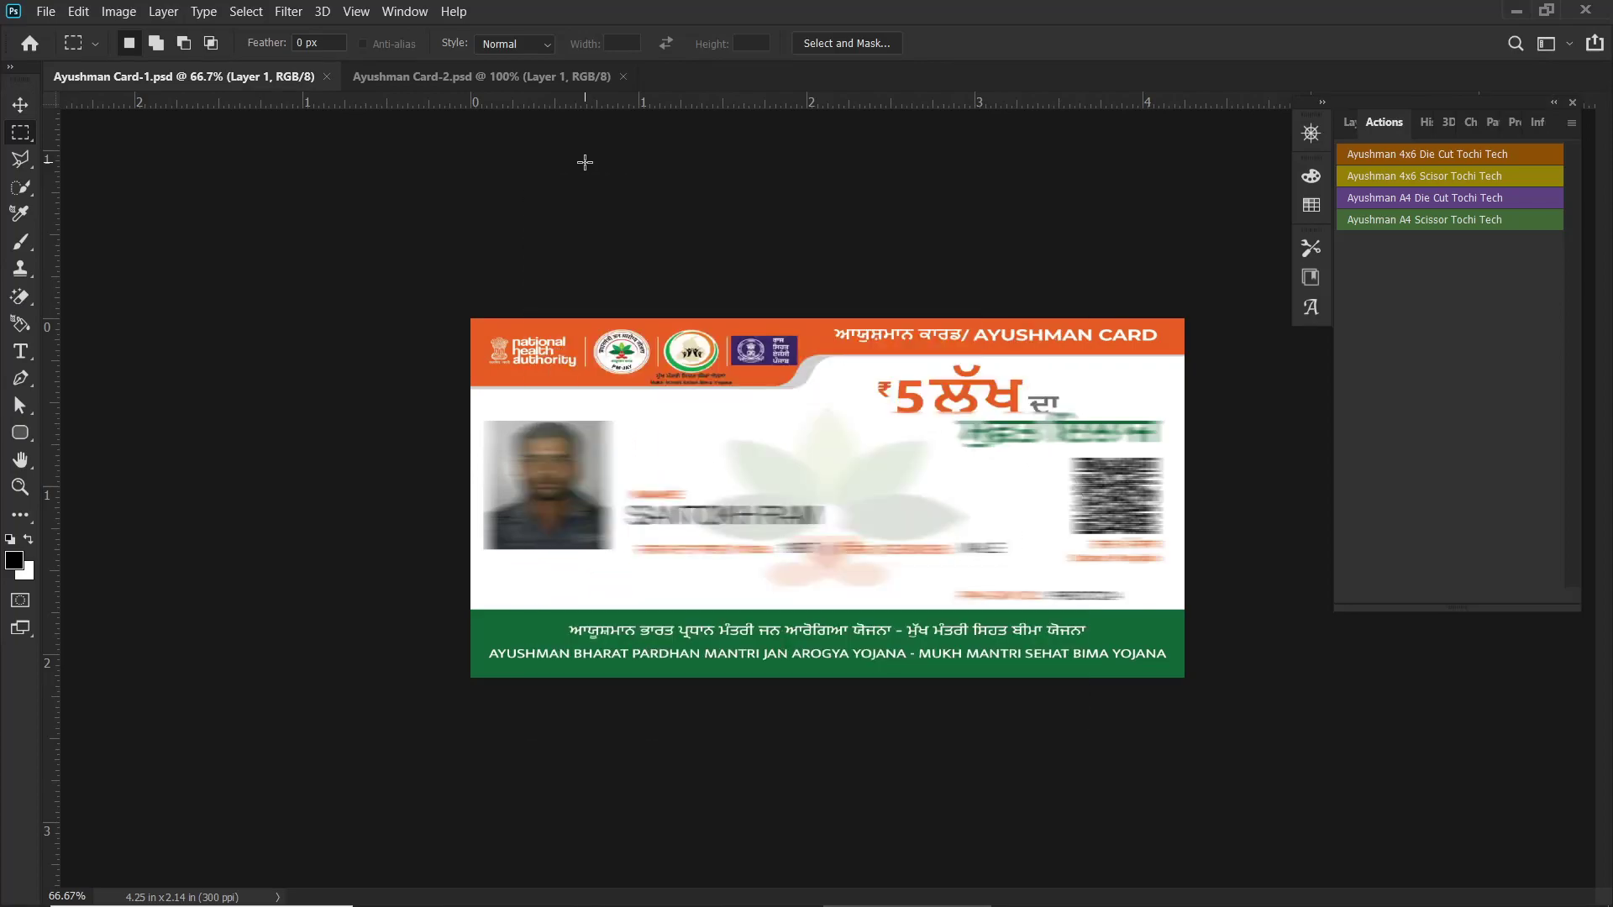
{"action": "left_click", "coordinate": [532, 77]}
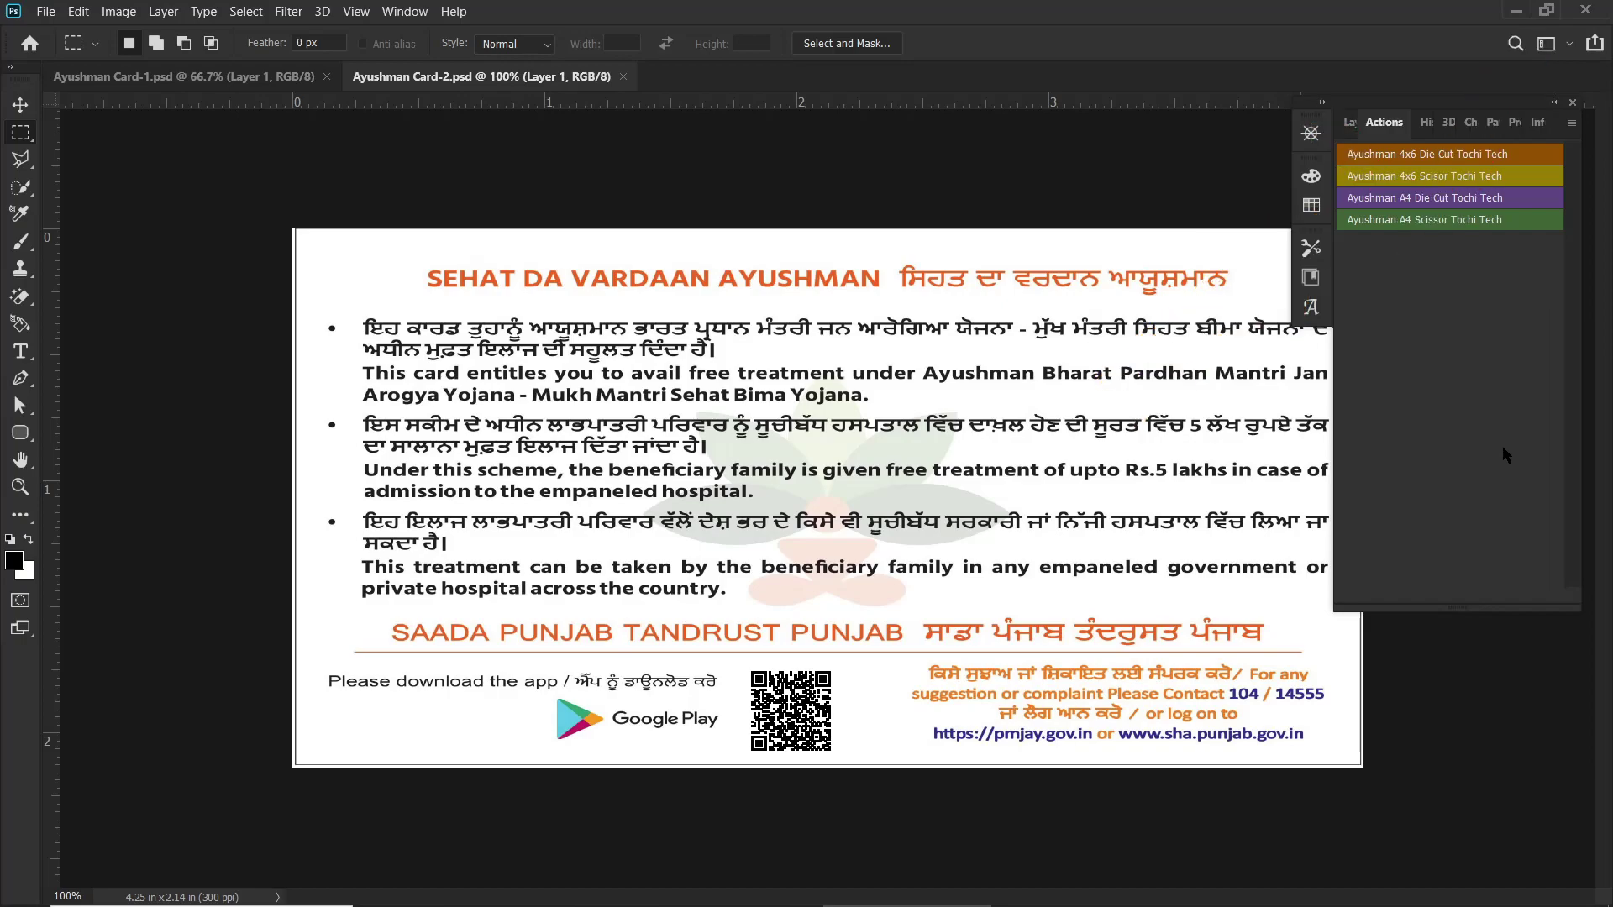
{"action": "left_click", "coordinate": [1460, 156]}
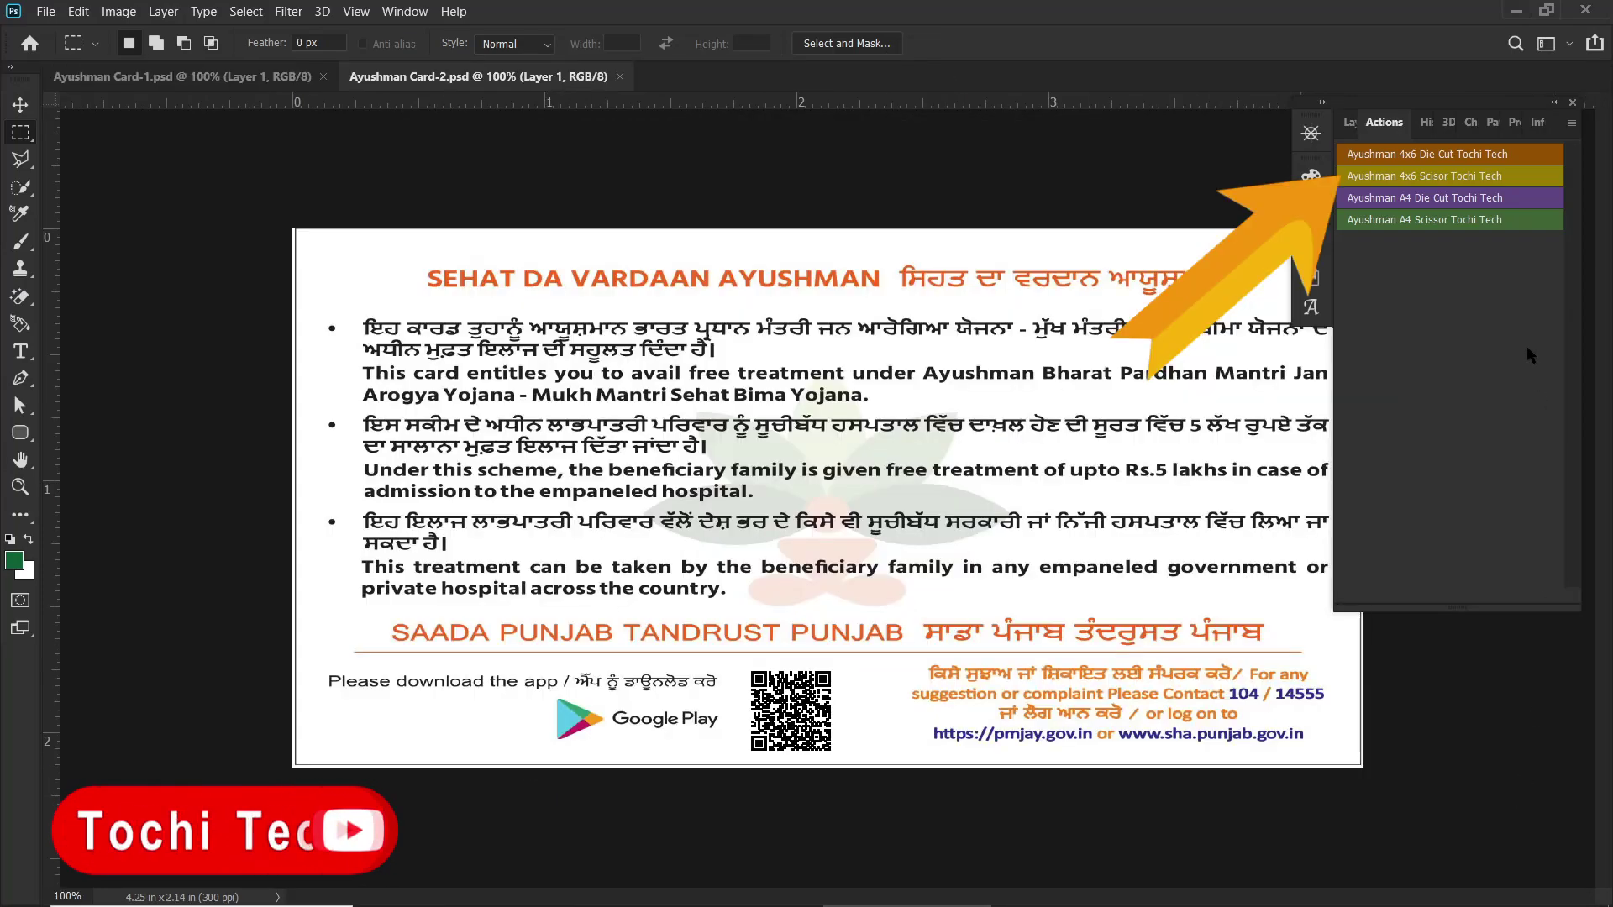
Run the Ayushman 4x6 Scissor action, then the A4 Die Cut action, producing the A4 sheet.
{"action": "left_click", "coordinate": [1500, 177]}
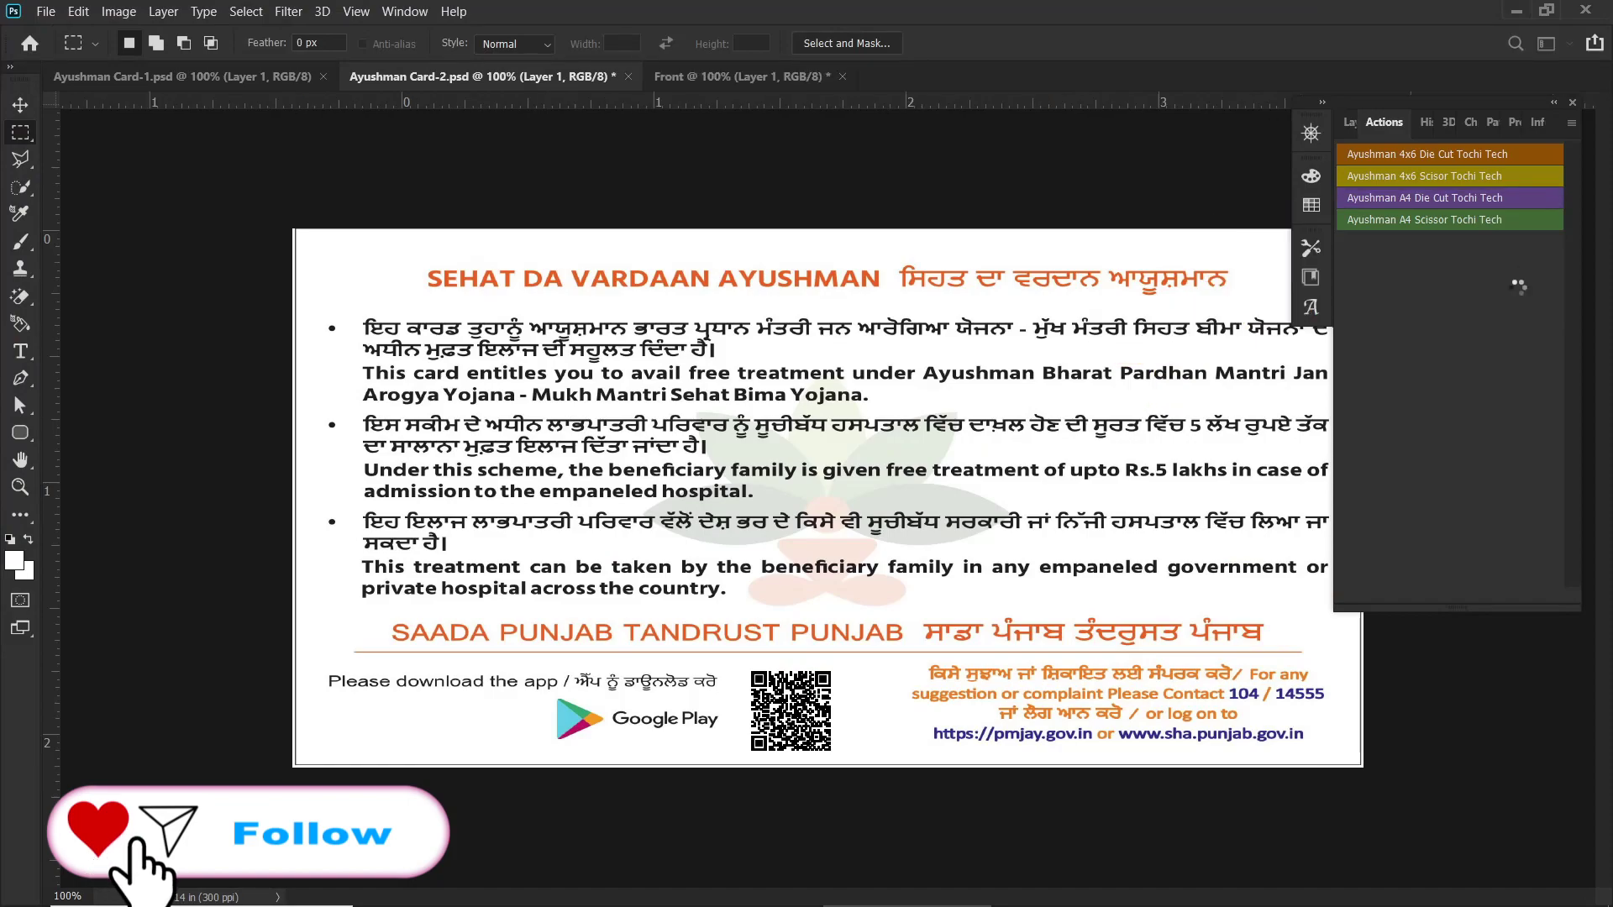
{"action": "left_click", "coordinate": [1535, 198]}
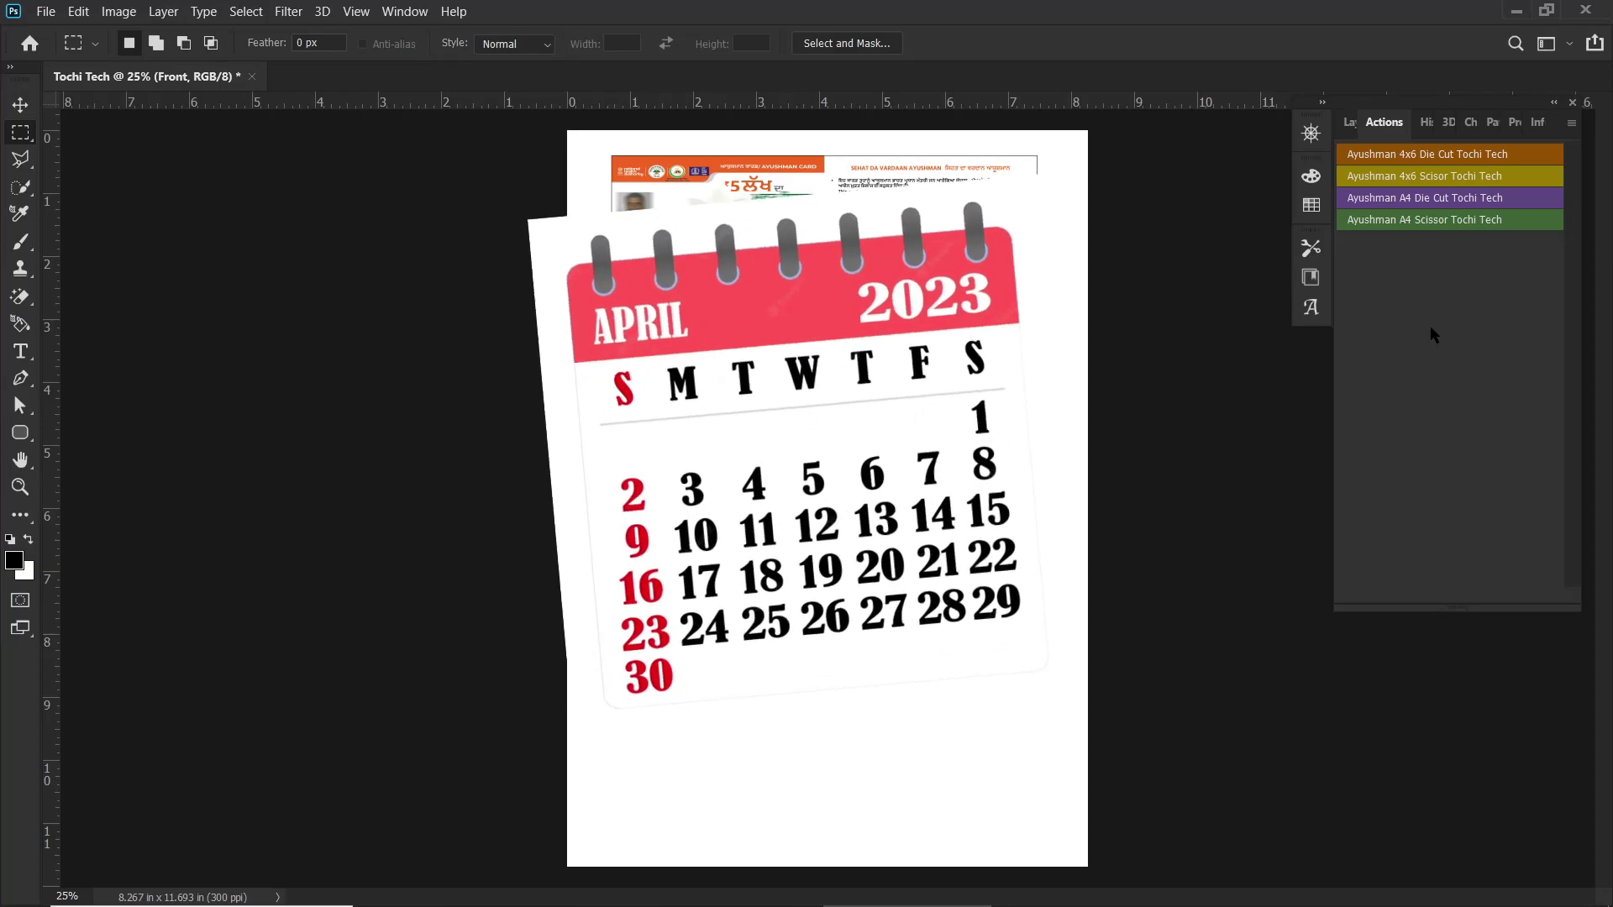
Reopen Ayushman Card.pdf, importing both pages as Ayushman Card-1 and Card-2.
{"action": "left_click", "coordinate": [46, 11]}
{"action": "left_click", "coordinate": [54, 48]}
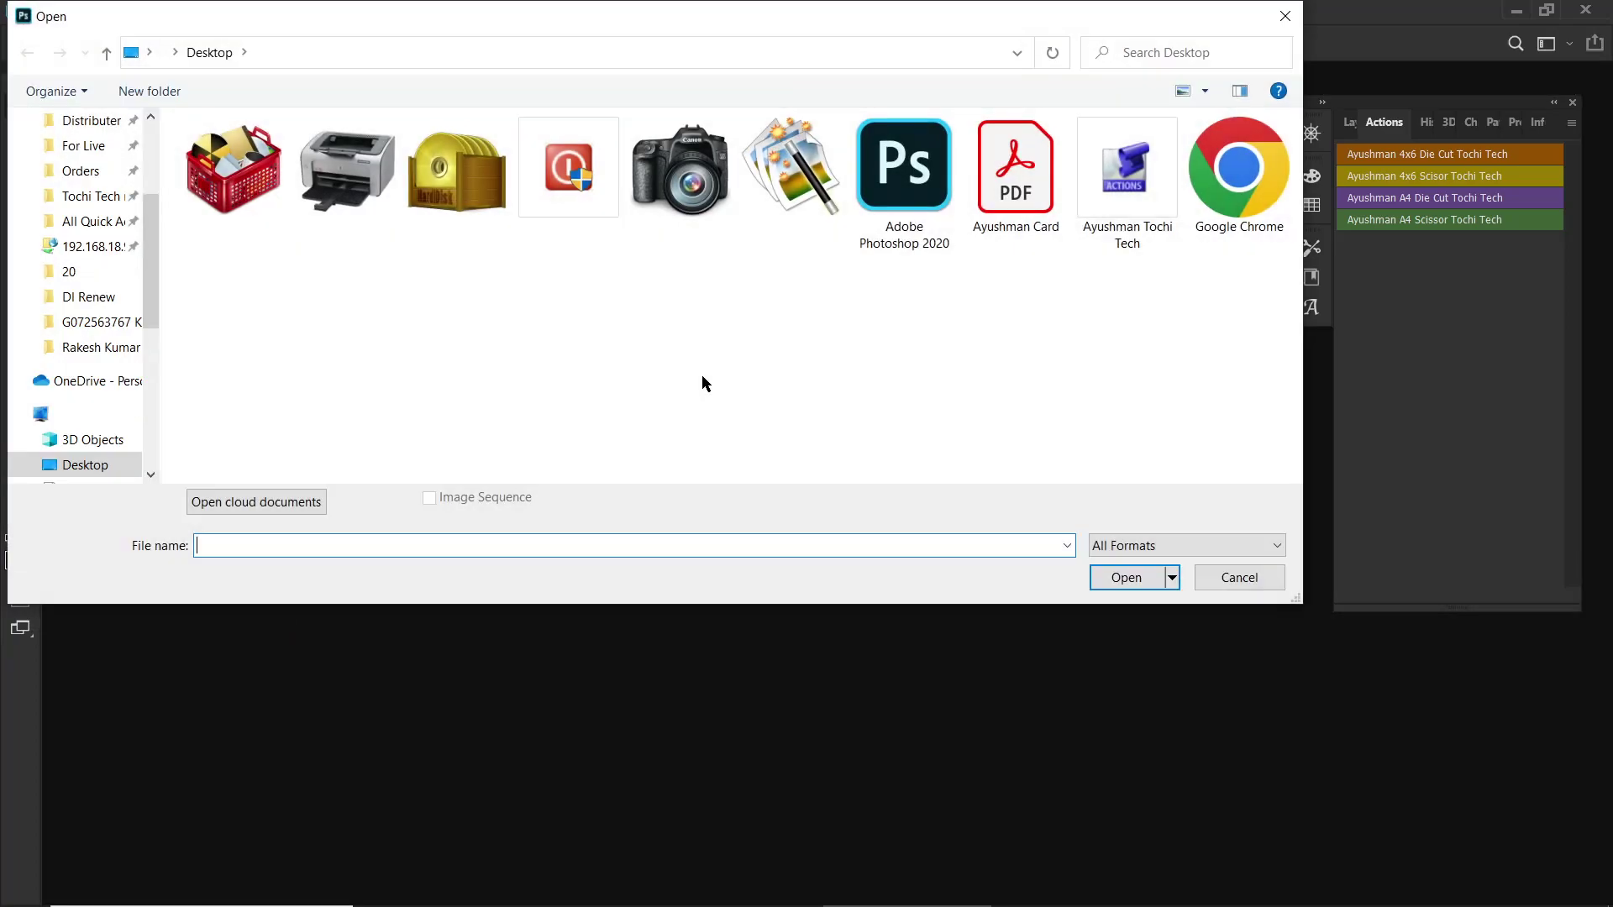
{"action": "double_click", "coordinate": [1030, 196]}
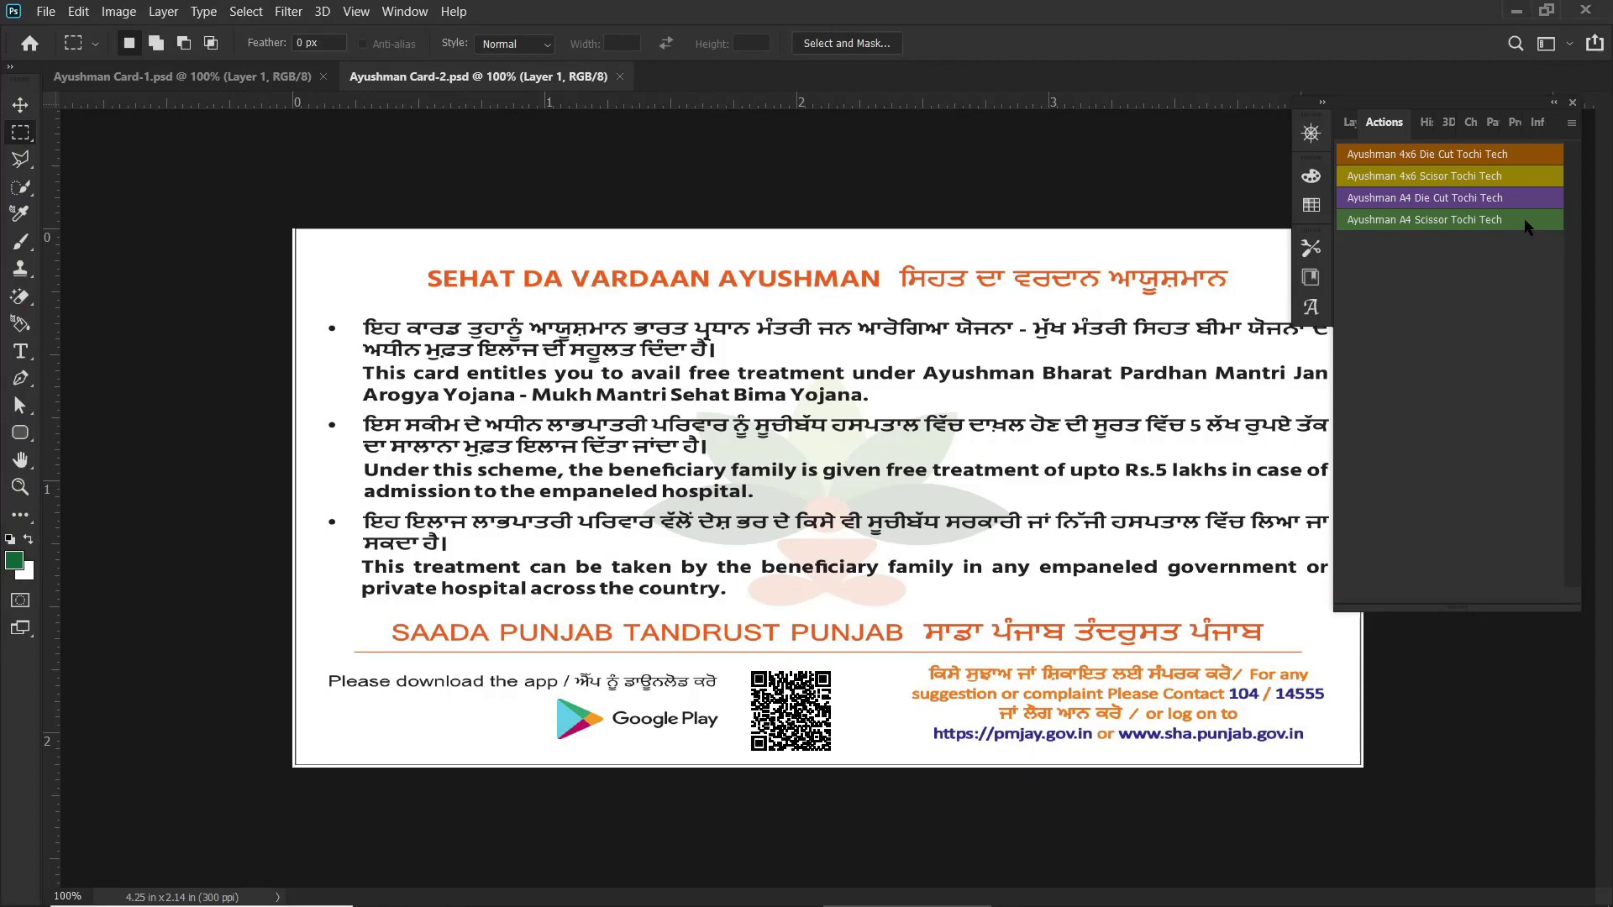
Run the Ayushman A4 Scissor Tochi Tech action on the reopened card pages.
{"action": "left_click", "coordinate": [1525, 221]}
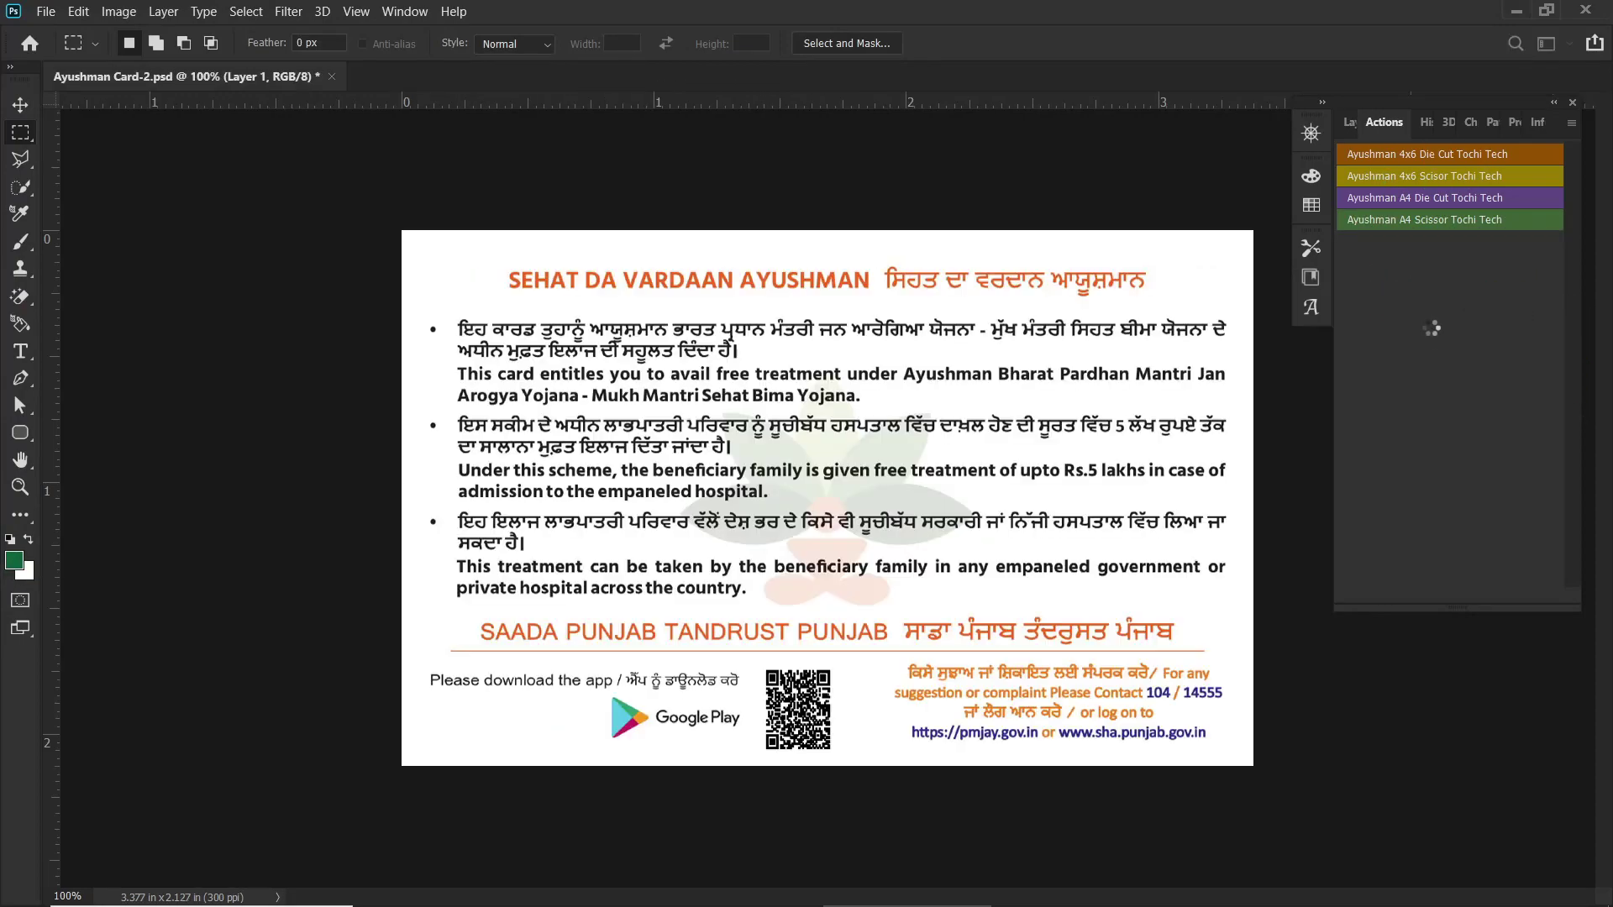